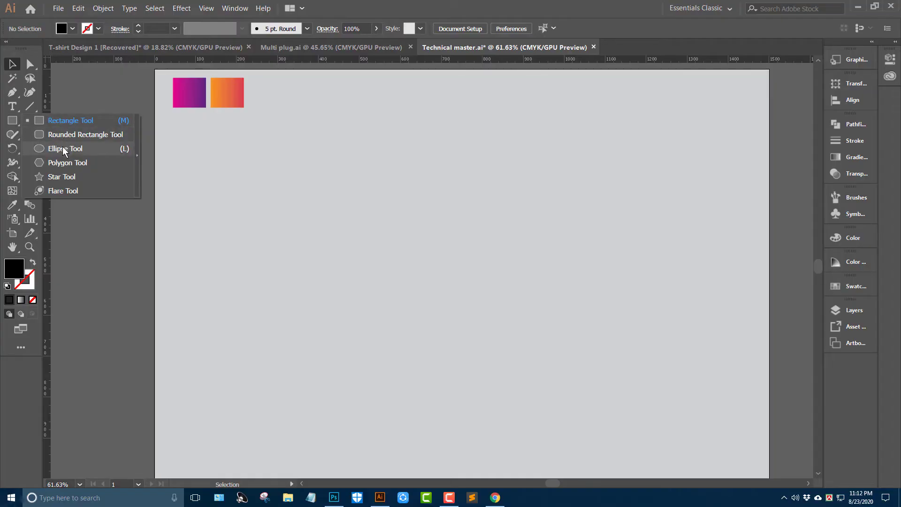
Draw a black circle about 206 px in diameter near the middle of the artboard
left_click(63, 148)
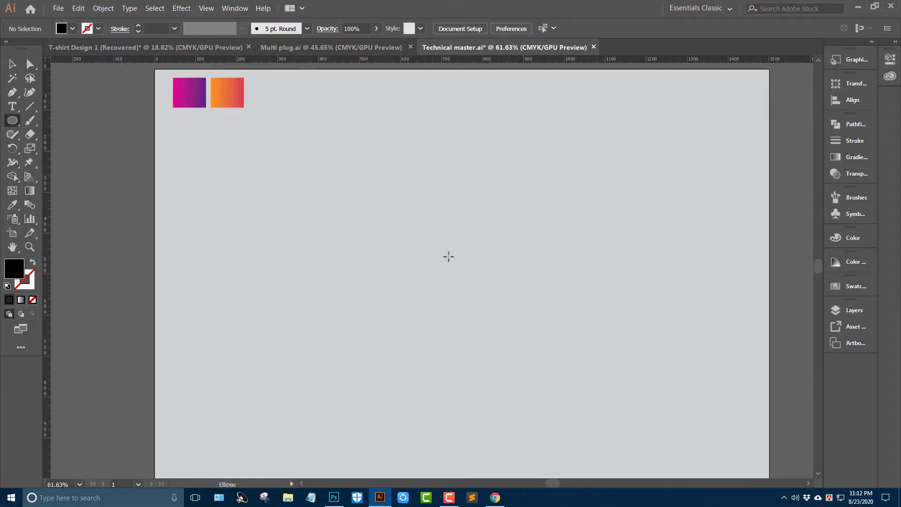
left_click_drag(452, 259, 480, 303)
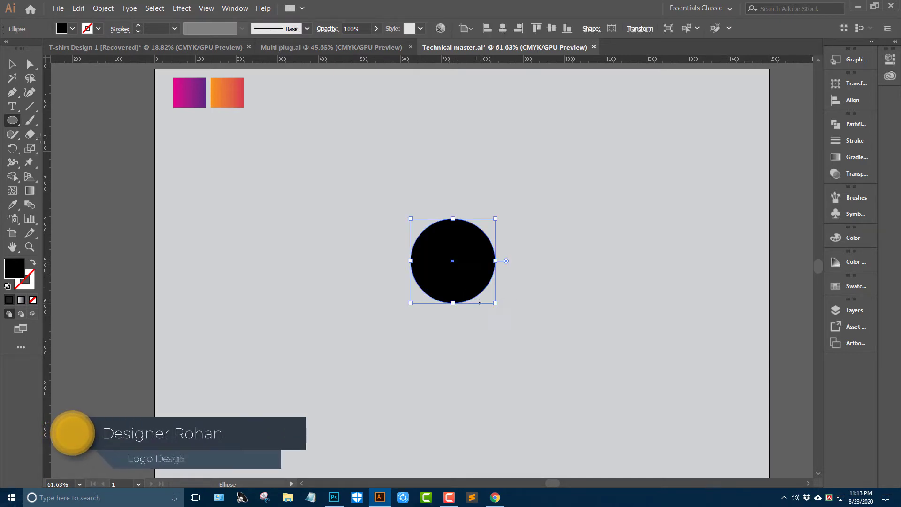
left_click(630, 189)
Copy the circle, paste it in front, and scale the copy about its centre to just under half the original diameter
key("ctrl+space")
left_click_drag(527, 253, 623, 259)
left_click(402, 277)
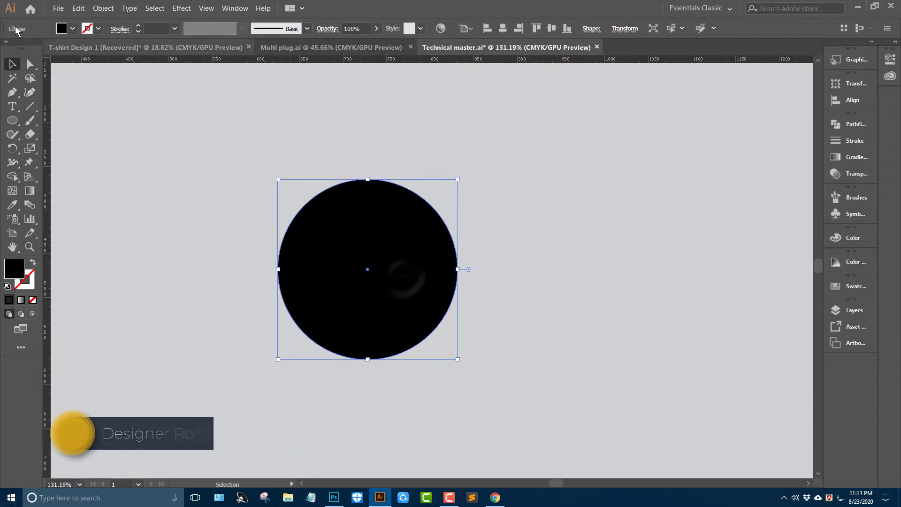
left_click(78, 8)
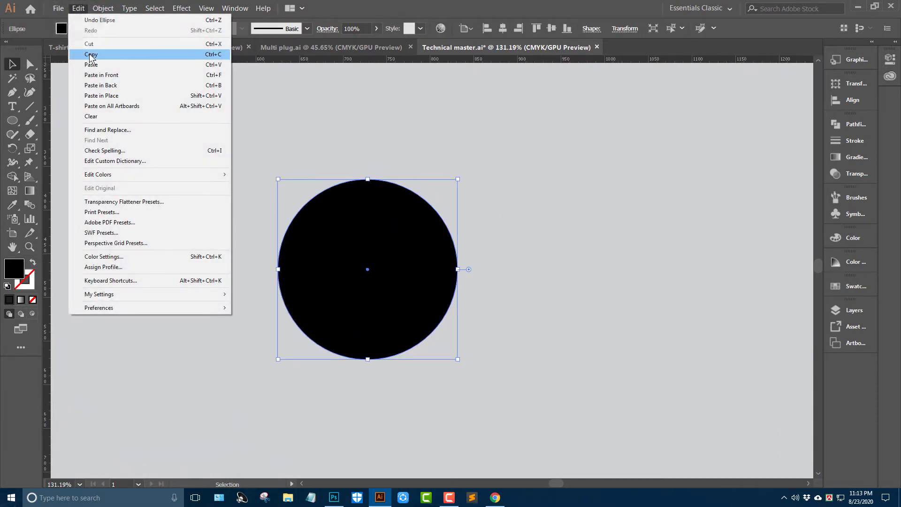
left_click(90, 54)
left_click(78, 8)
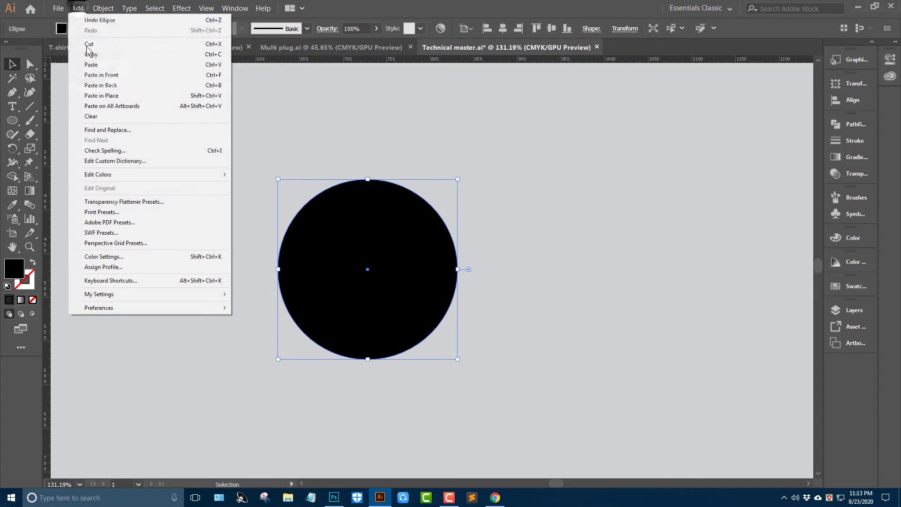
left_click(117, 76)
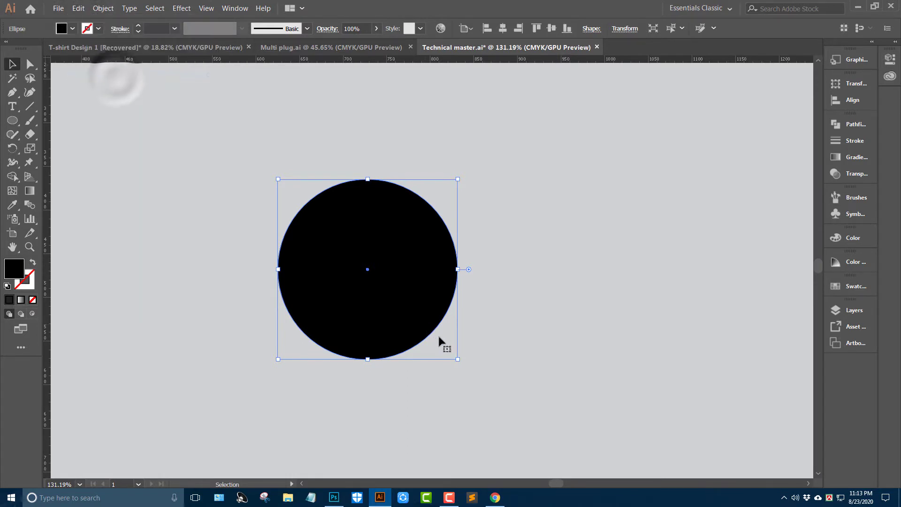
left_click_drag(457, 359, 409, 328)
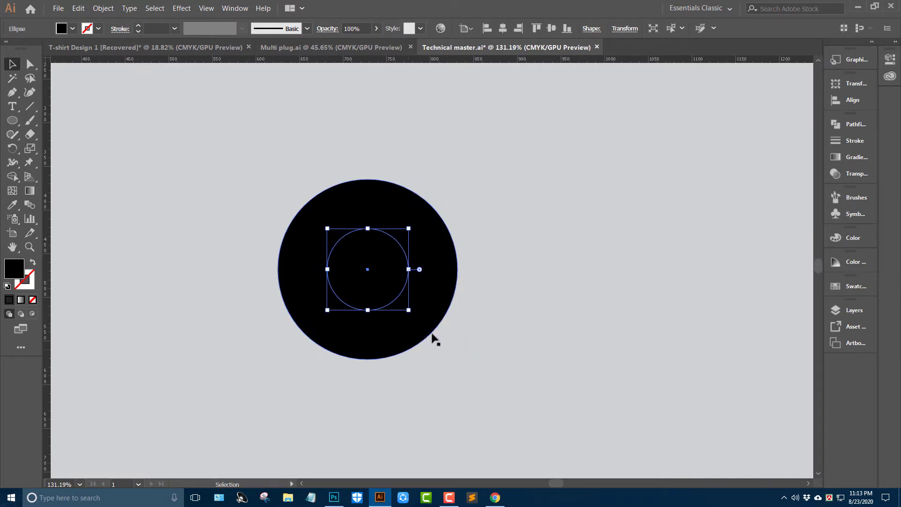
Fill the inner circle with white
left_click(843, 287)
left_click(706, 318)
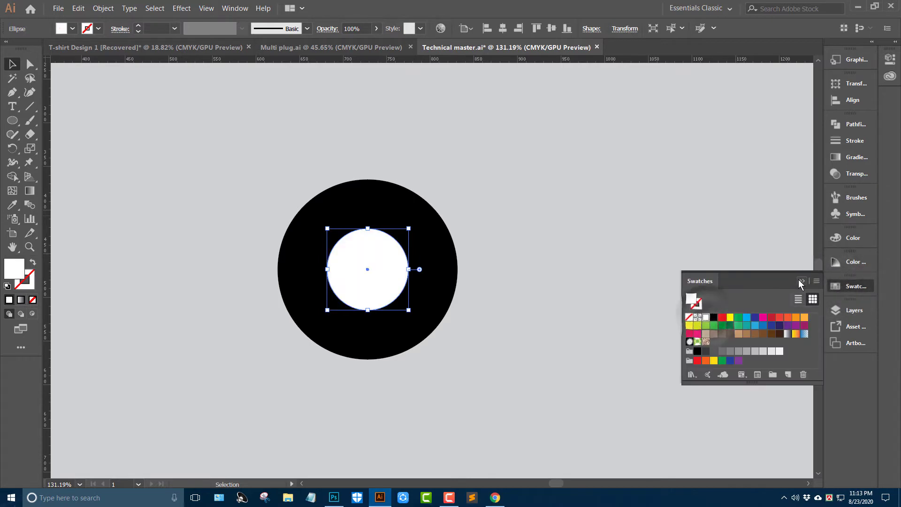
left_click(799, 280)
left_click(613, 237)
Subtract the white inner circle from the black circle with Minus Front to make a ring
left_click_drag(258, 168, 476, 310)
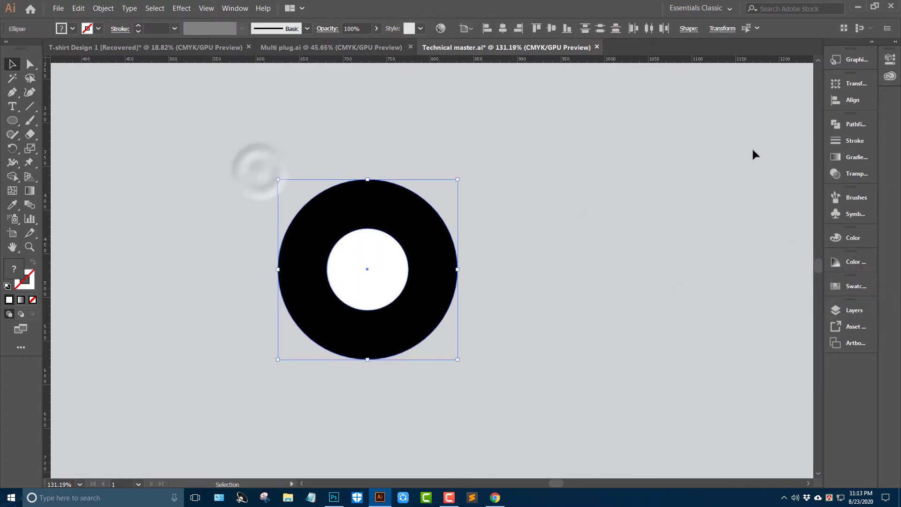
left_click(856, 124)
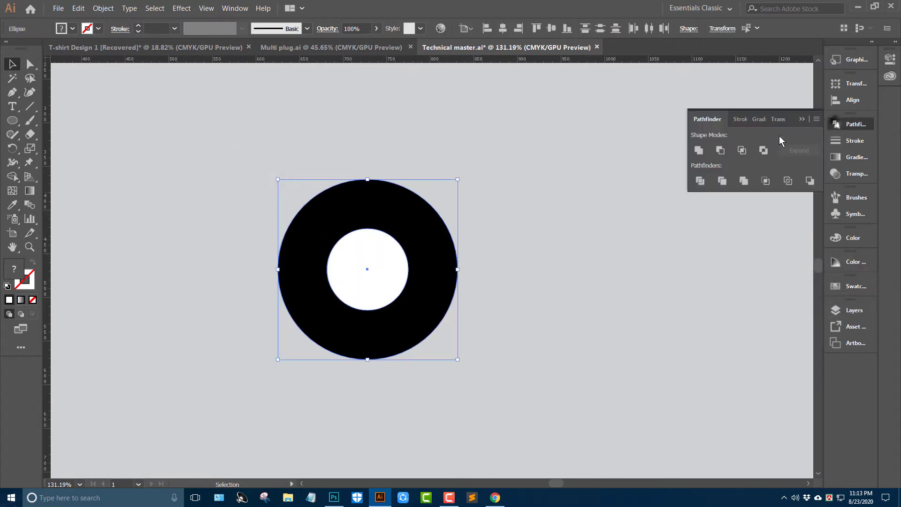
left_click(719, 151)
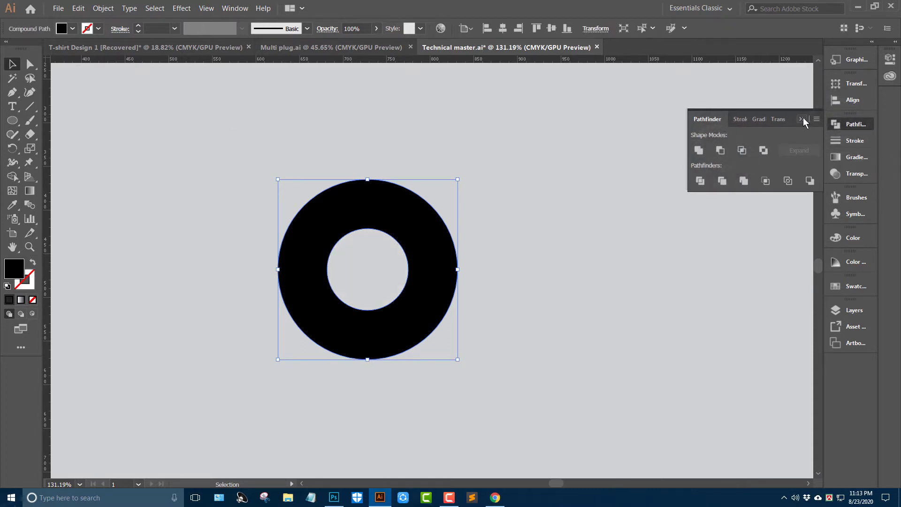
left_click(803, 117)
left_click(600, 195)
Draw a straight Pen line from the ring's topmost anchor to its rightmost anchor, about 146 px long
key("z")
left_click(437, 243)
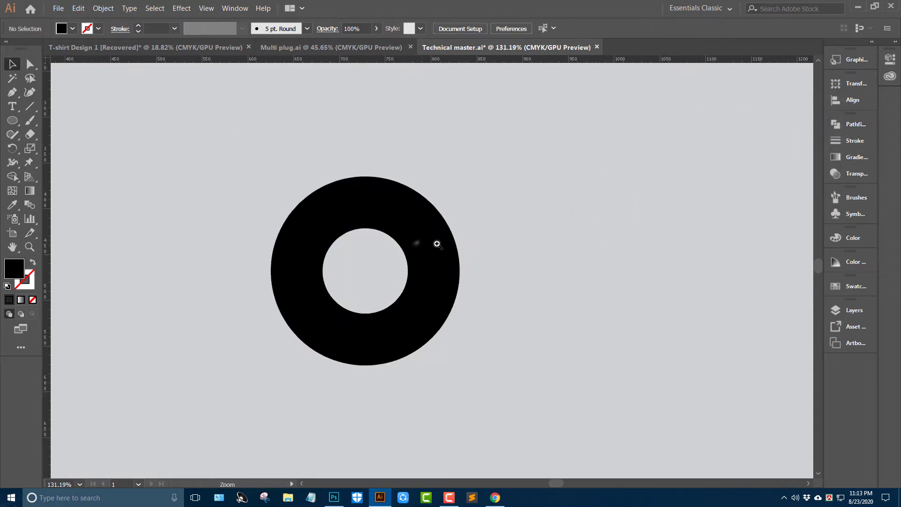
left_click_drag(437, 244, 470, 244)
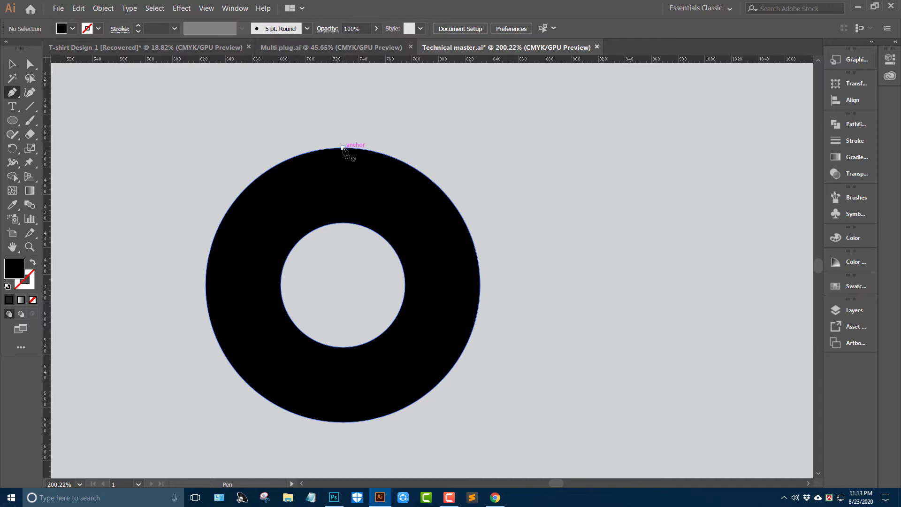
left_click(343, 149)
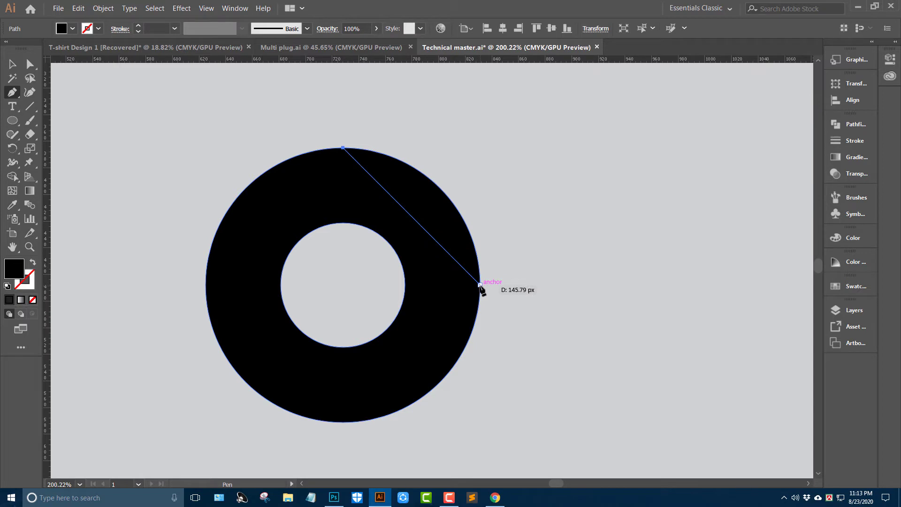
left_click(480, 285)
left_click(12, 66)
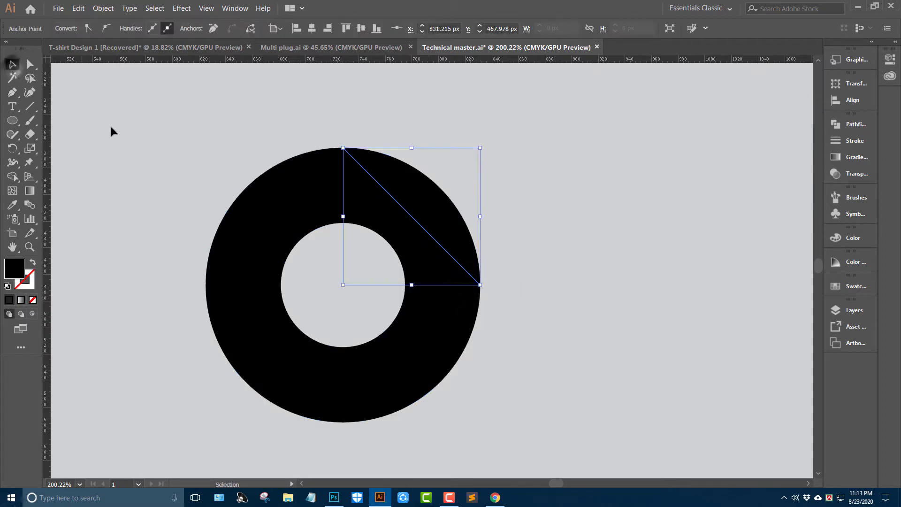
Cut away the upper-right segment outside the diagonal line with the Shape Builder tool
left_click_drag(396, 270, 396, 270)
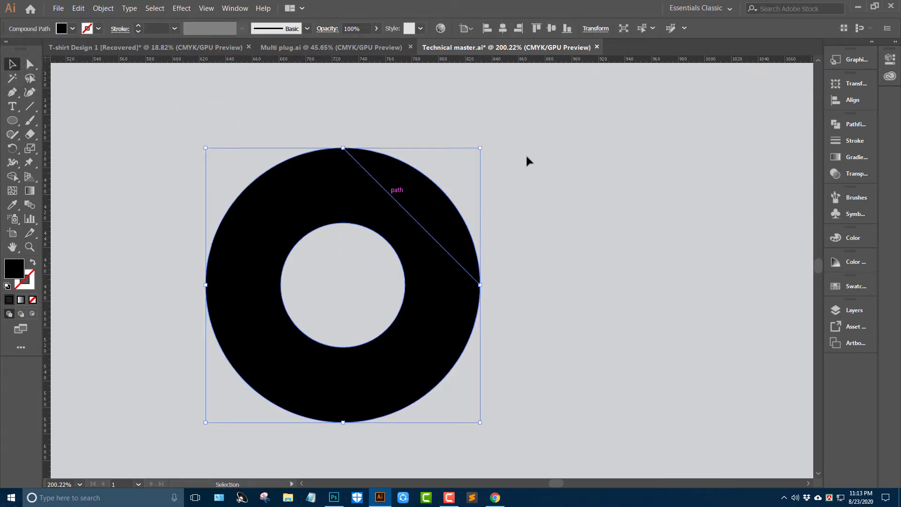
left_click(530, 151)
key("ctrl+a")
left_click(13, 176)
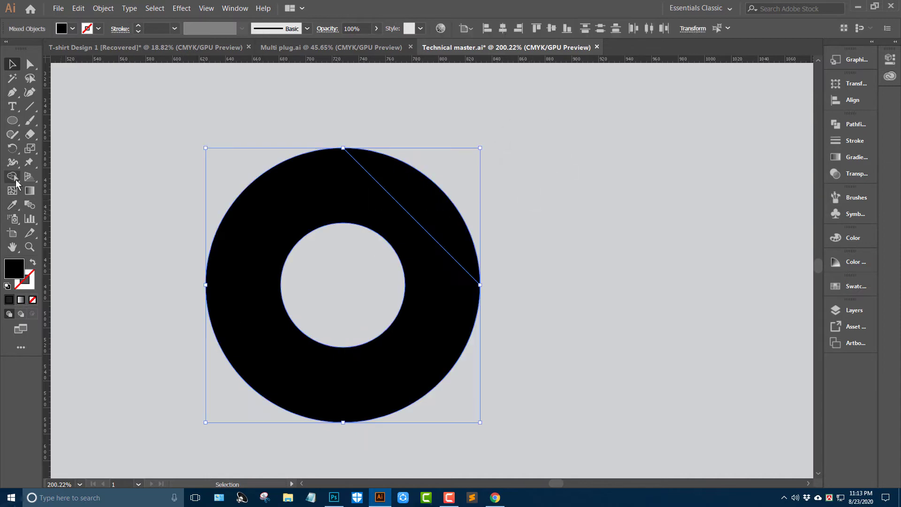
key("alt")
left_click(462, 153, "alt")
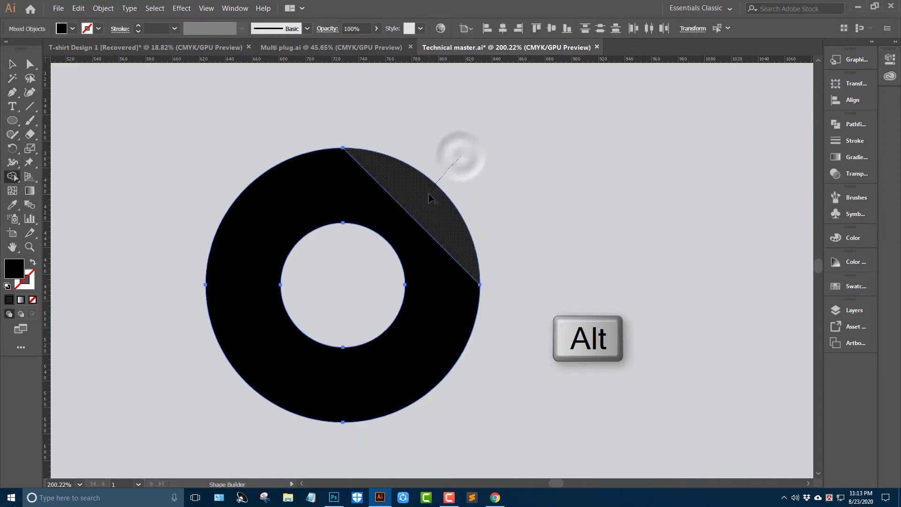
left_click(12, 65)
left_click(75, 105)
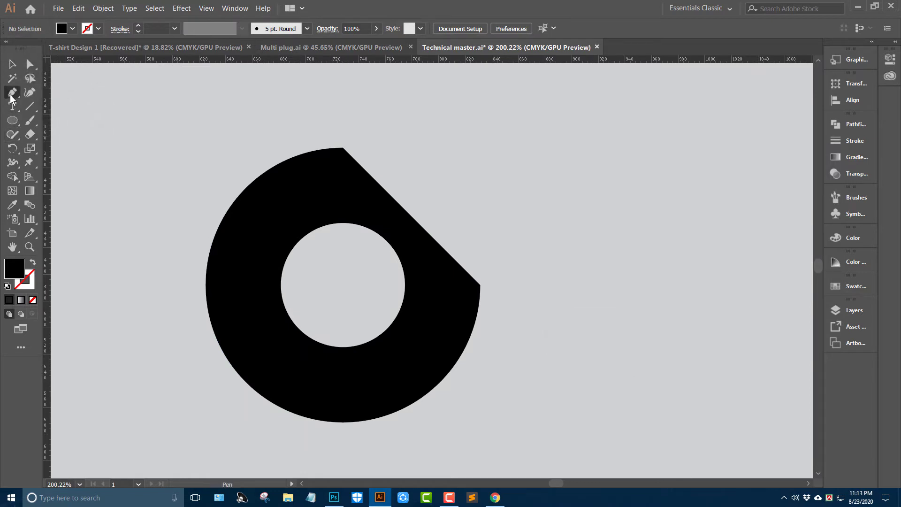
Draw a closed right triangle with the Pen tool through the ring's top anchor, its centre and its right anchor, with legs about 103 px
scroll(352, 289, "up", 1)
left_click(341, 149)
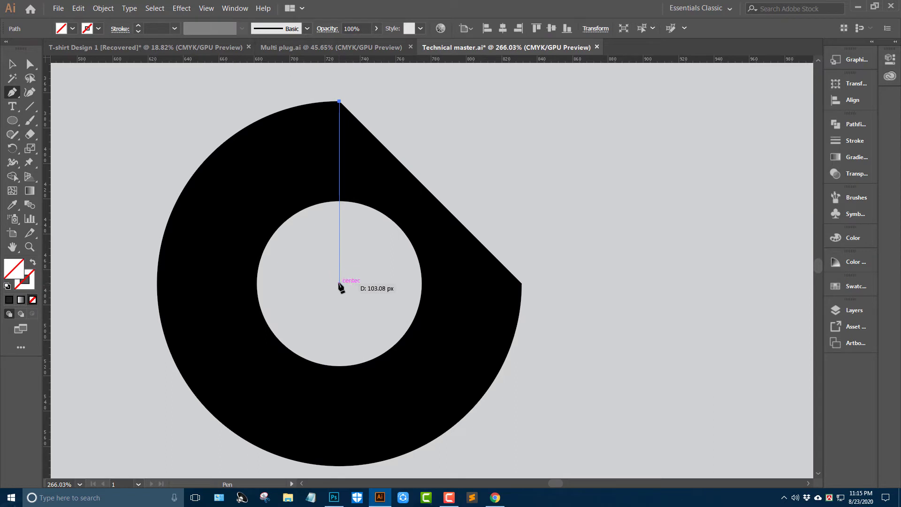
left_click(522, 283)
left_click(522, 283)
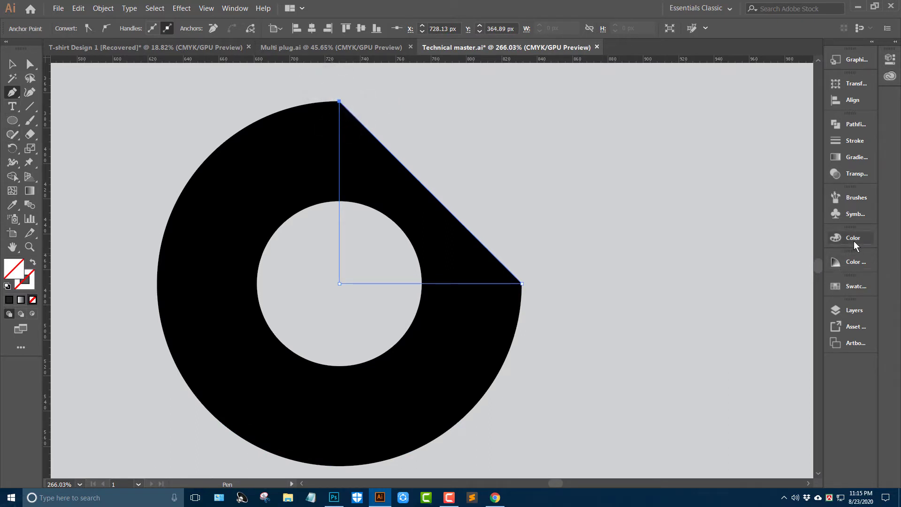
Fill the upper-right triangle with the darker orange swatch
left_click(850, 288)
left_click(803, 318)
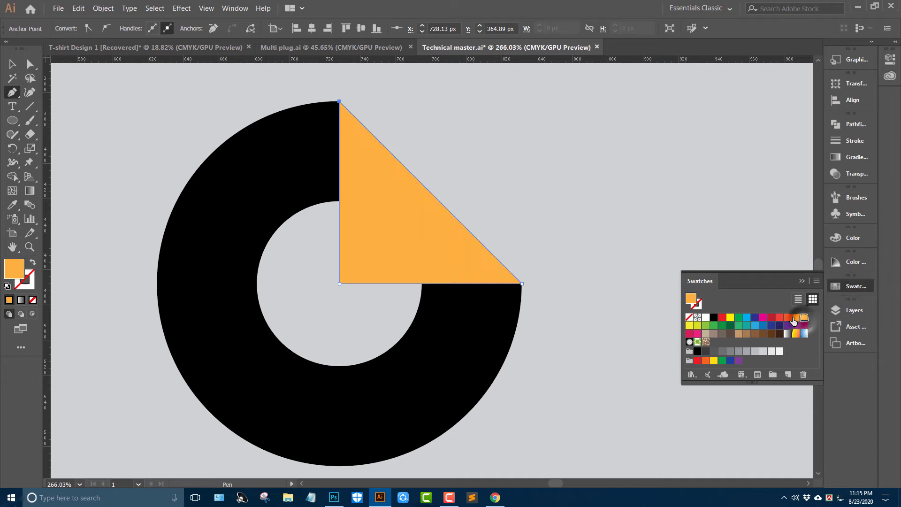
left_click(796, 317)
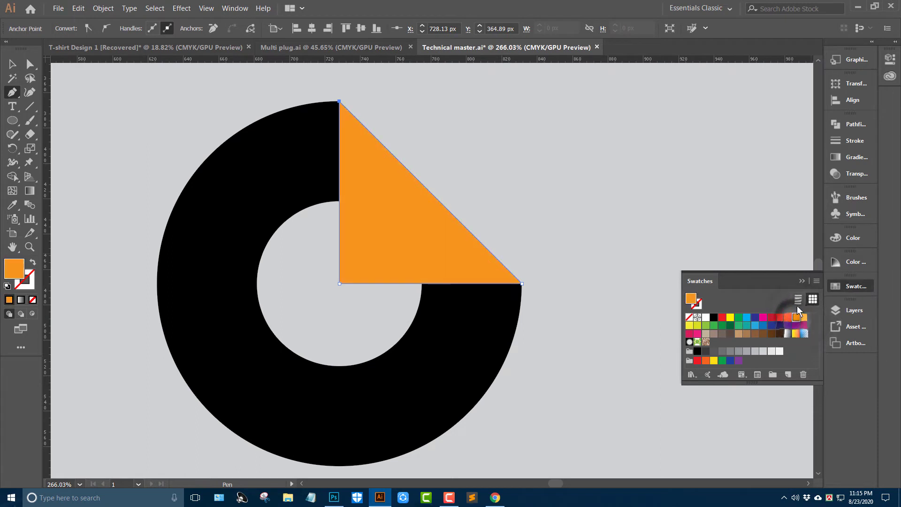
left_click(802, 280)
left_click(17, 65)
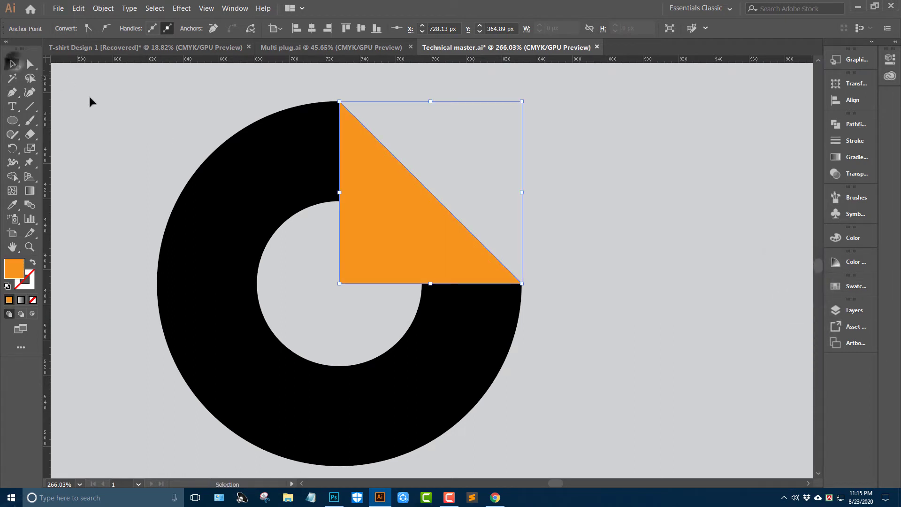
left_click(103, 100)
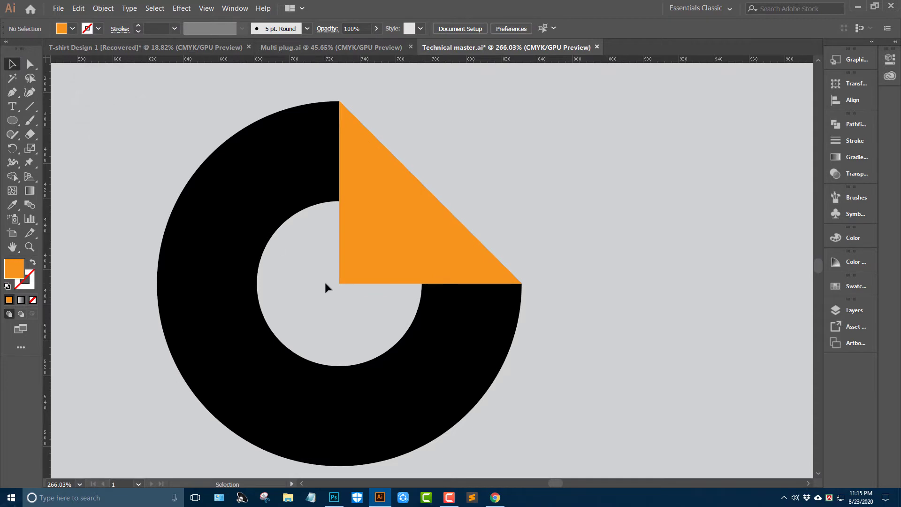
Draw a closed Pen triangle from the ring's leftmost anchor straight down about 159 px, to the bottom anchor, and back to the start
left_click_drag(325, 285, 376, 241)
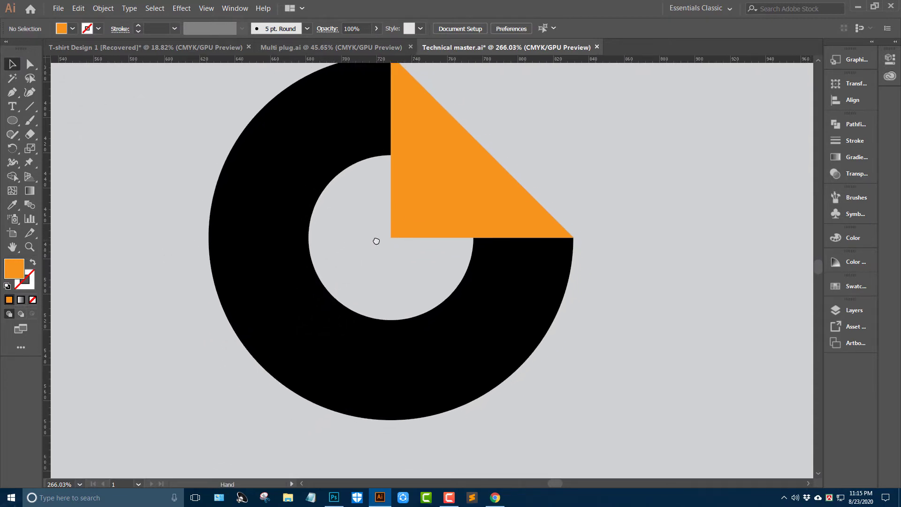
left_click(13, 93)
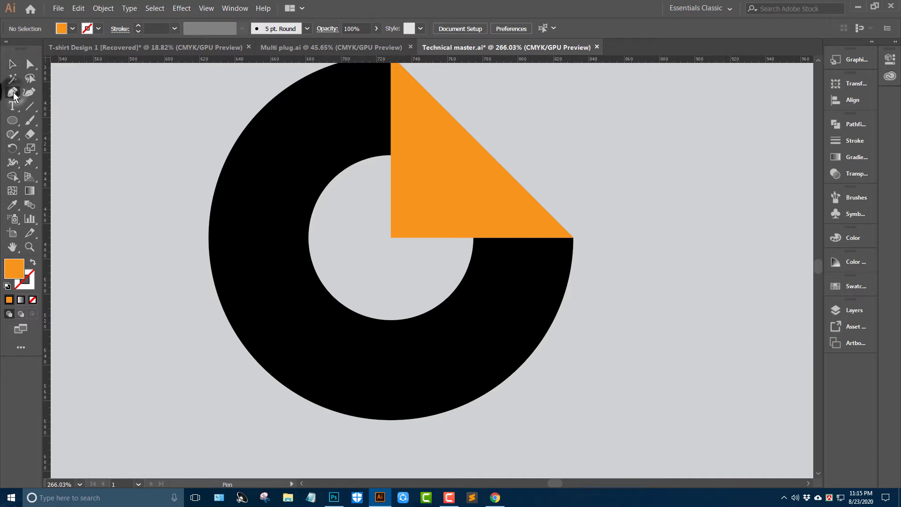
left_click(311, 240, "ctrl+alt")
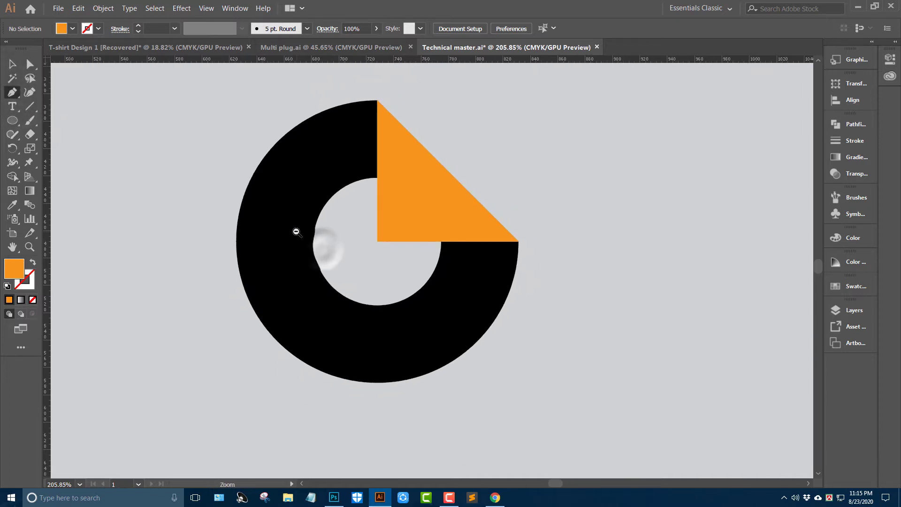
left_click(251, 261, "ctrl")
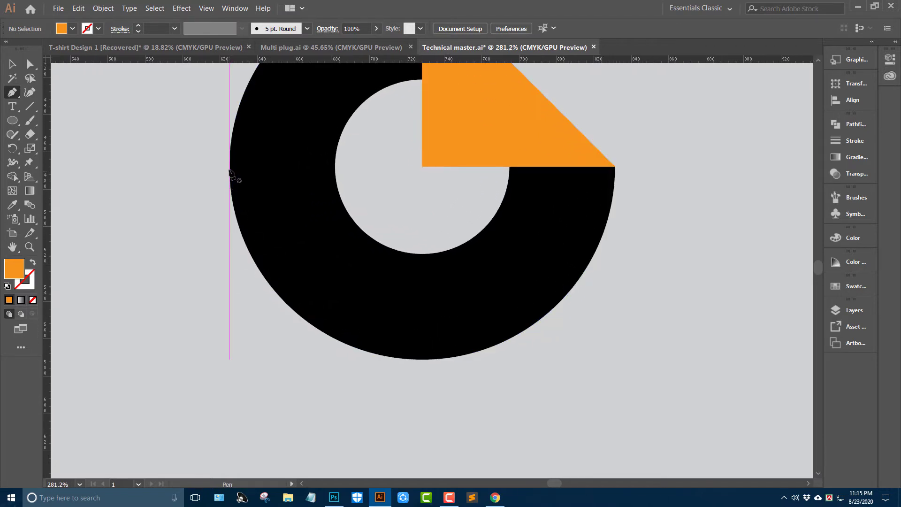
left_click_drag(229, 166, 216, 449)
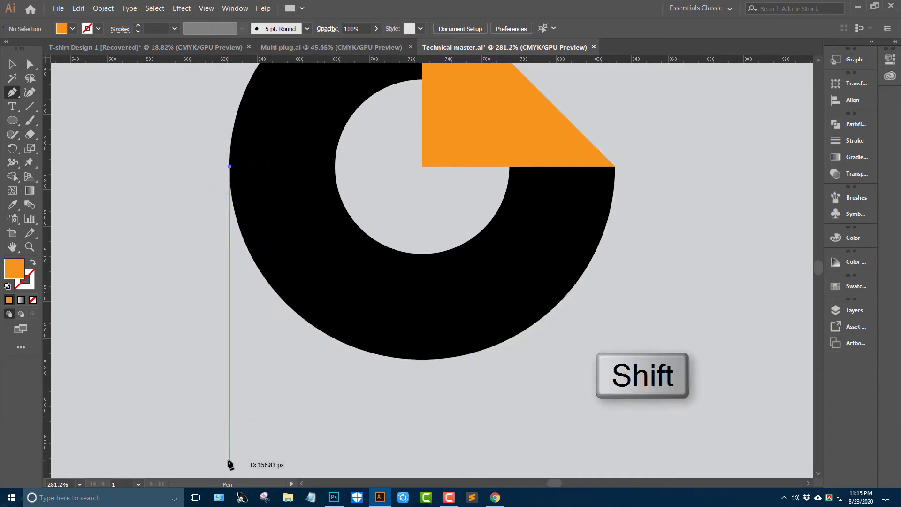
left_click_drag(229, 466, 230, 463)
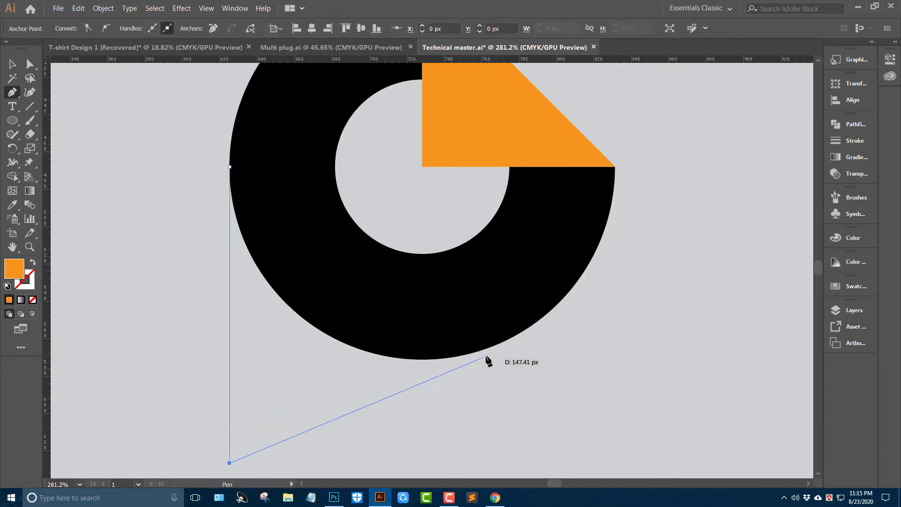
left_click(422, 360)
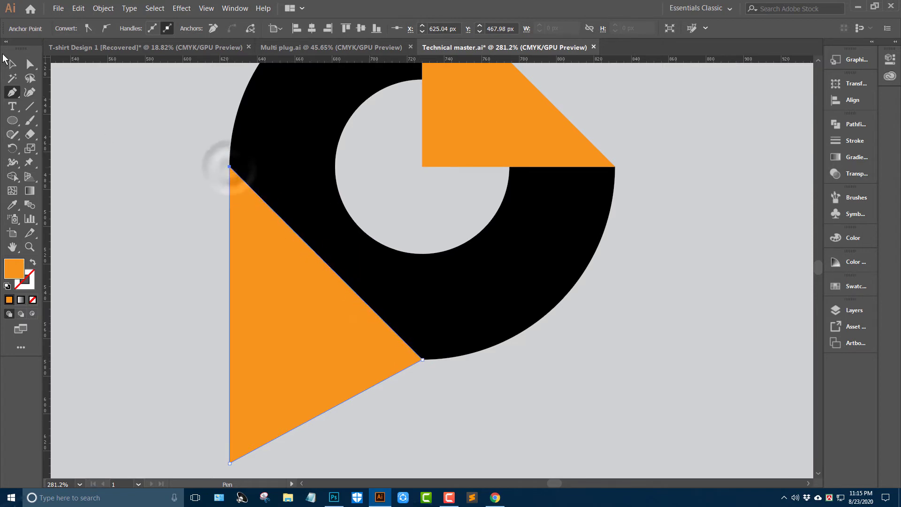
key("v")
left_click(78, 141)
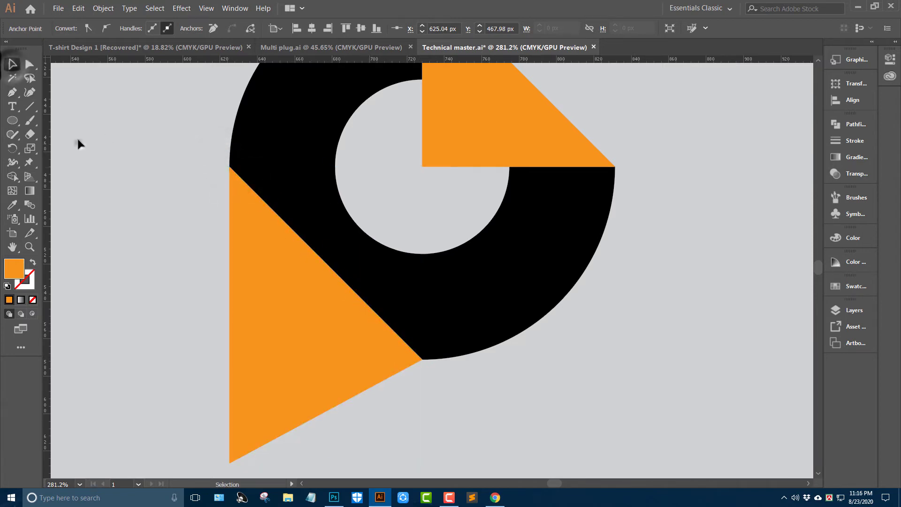
Recolour the lower-left triangle black by sampling the ring with the Eyedropper
left_click(288, 347)
key("i")
left_click(267, 159)
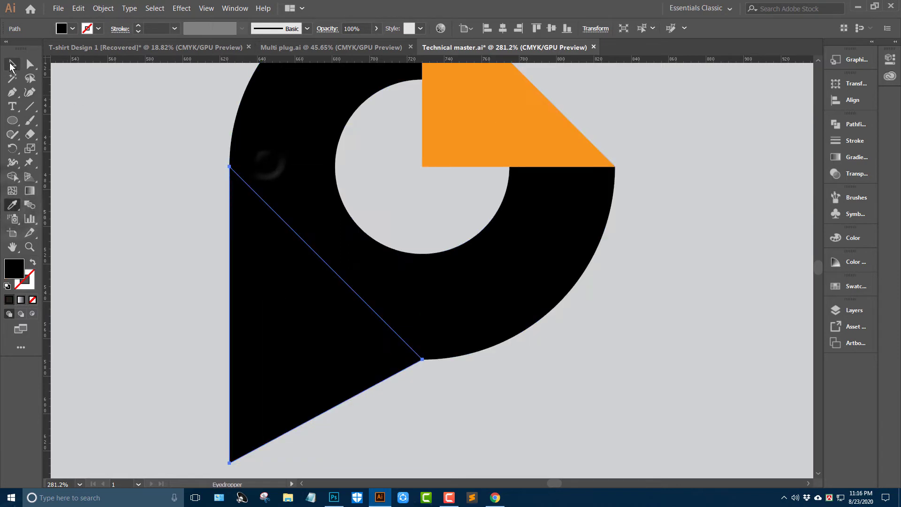
left_click(13, 65)
left_click(100, 152)
Unite the black ring and the lower-left triangle into one shape with the Pathfinder
left_click(285, 284)
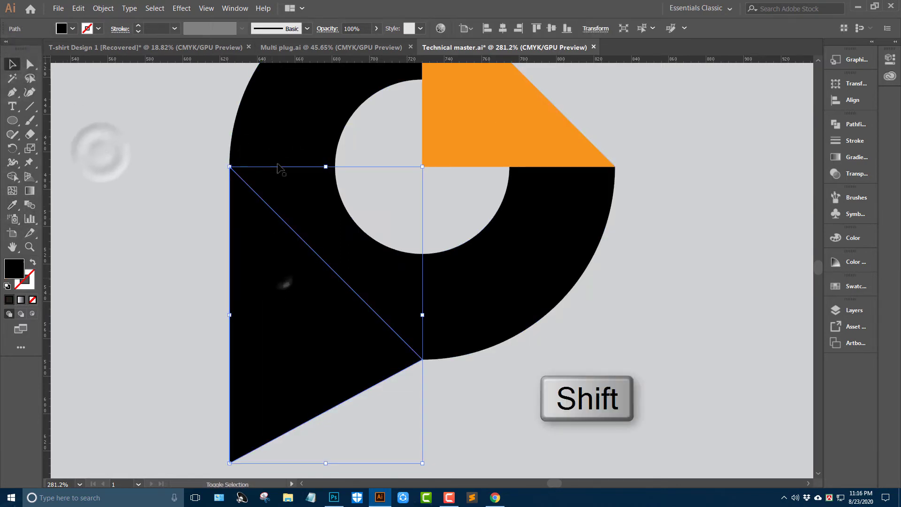
left_click(274, 136, "shift")
left_click_drag(682, 312, 647, 305)
left_click_drag(702, 298, 678, 305)
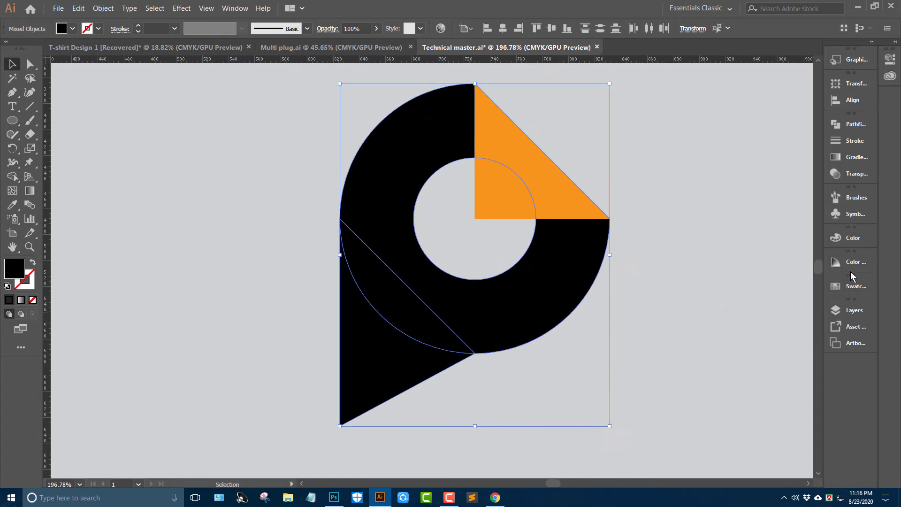
left_click(843, 125)
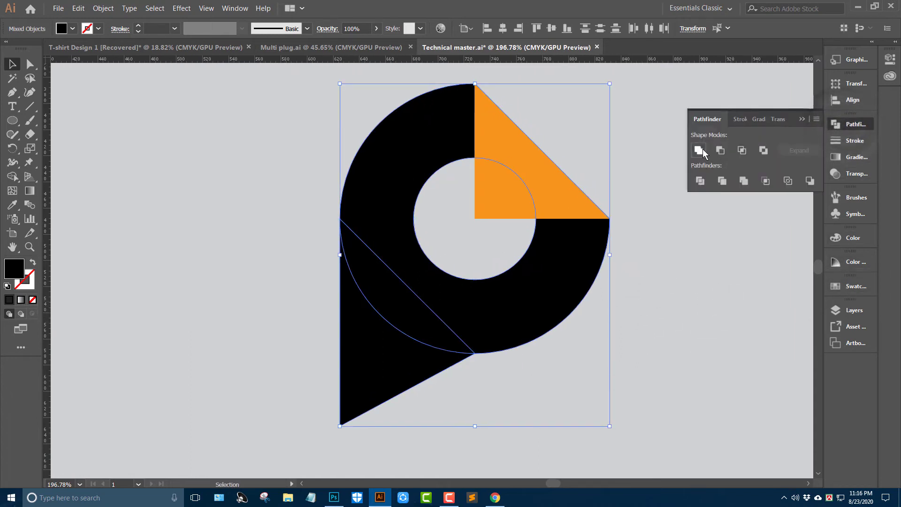
left_click(698, 149)
left_click(801, 120)
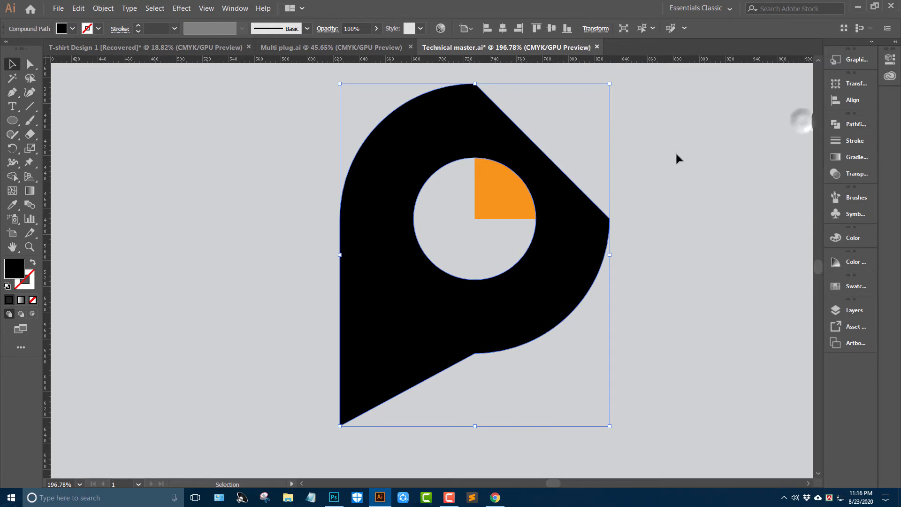
left_click(674, 153)
Bring the orange triangle in front of the merged black shape
left_click_drag(628, 166, 572, 184)
left_click(493, 189)
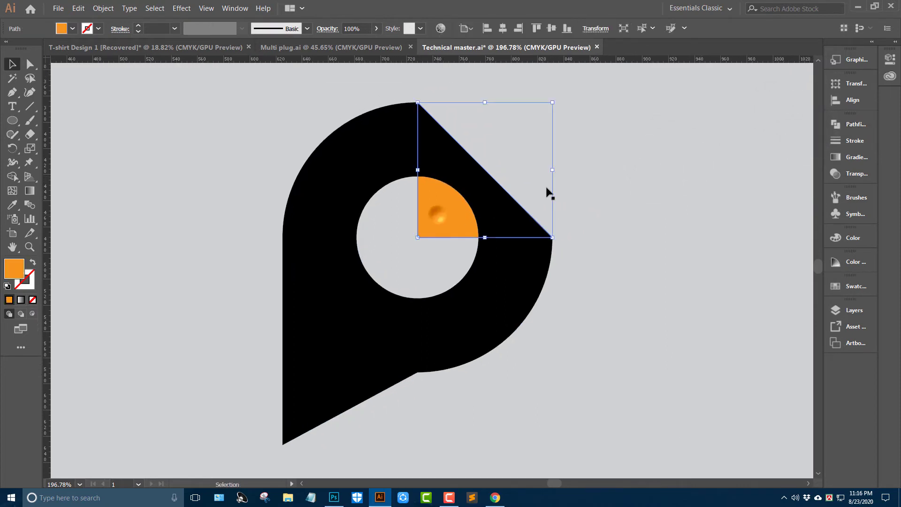
right_click(581, 171)
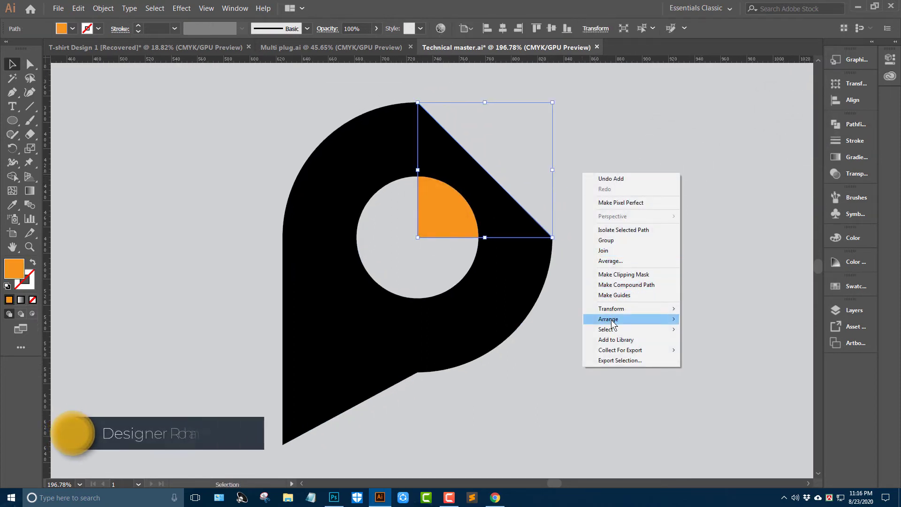
mouse_move(609, 320)
left_click(695, 319)
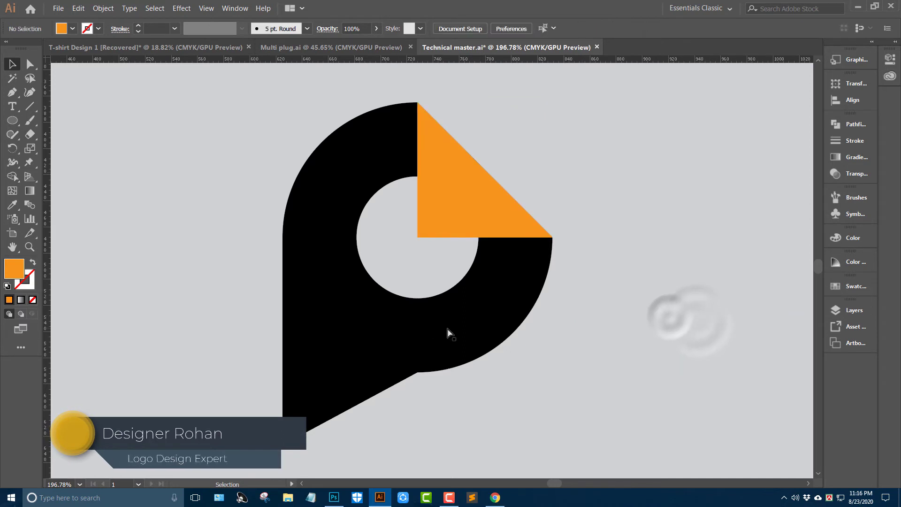
Fill the merged black shape with the magenta-to-purple gradient by sampling its swatch square with the Eyedropper
left_click(463, 318, "ctrl+alt")
left_click_drag(375, 293, 329, 248)
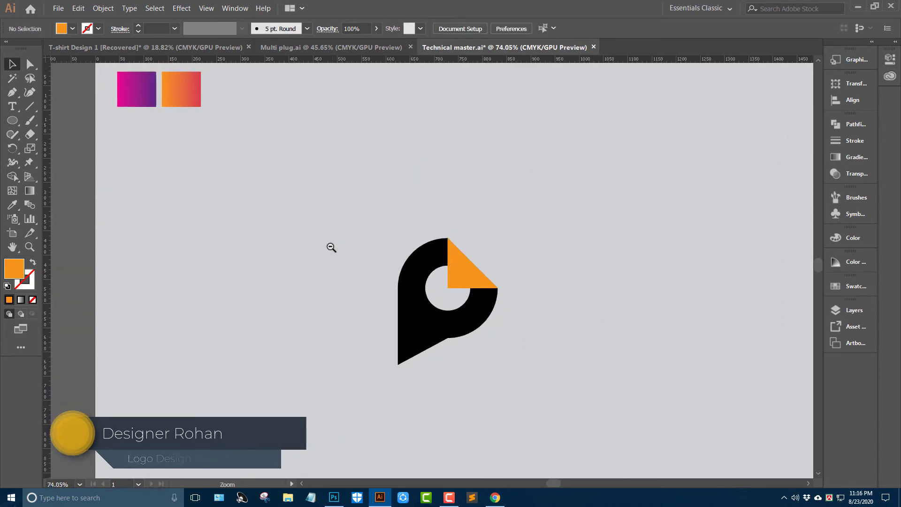
left_click(416, 325)
left_click(12, 204)
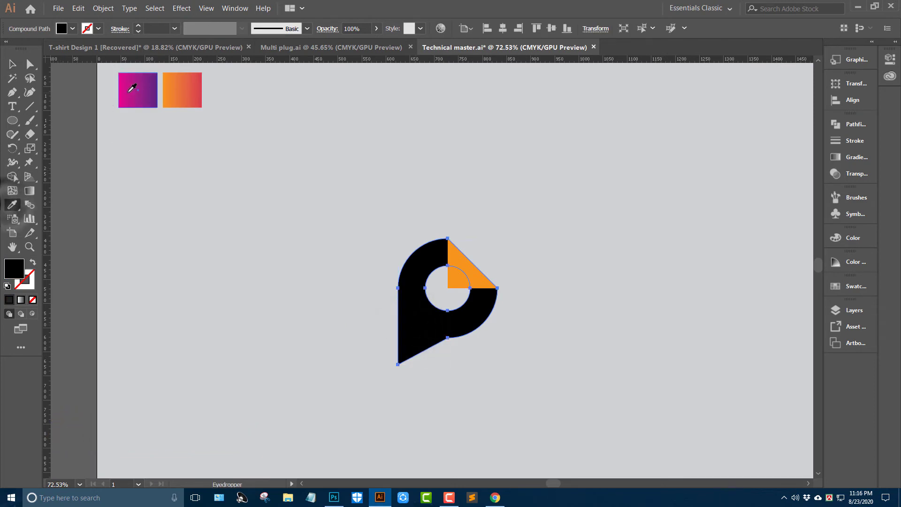
left_click(129, 89)
left_click(12, 64)
left_click(125, 145)
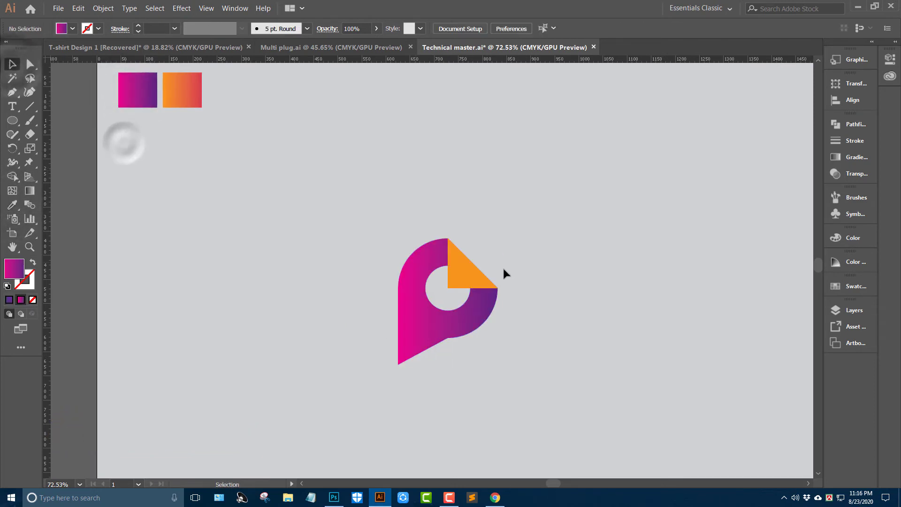
Fill the corner triangle with the orange-to-red gradient by sampling its swatch square with the Eyedropper
left_click(477, 282)
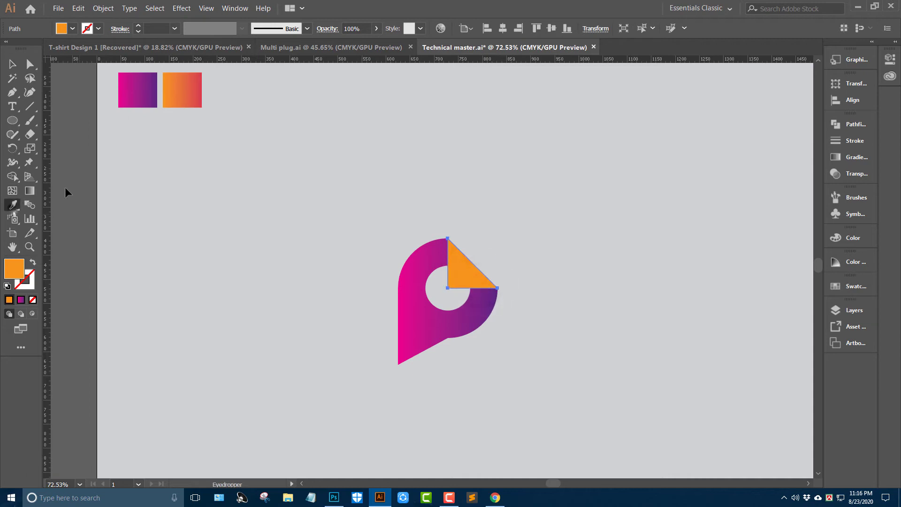
left_click(185, 89)
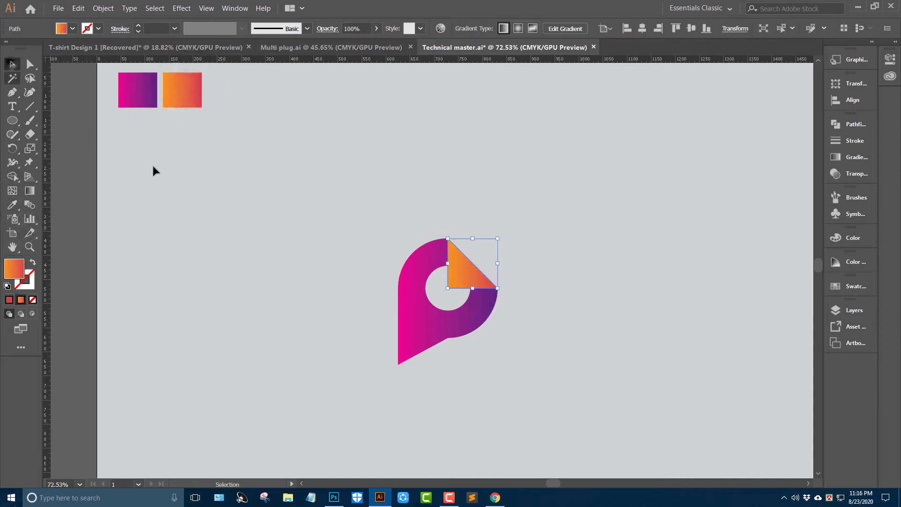
left_click(189, 195)
Redirect the main shape's gradient diagonally at about 45°, from magenta beyond the lower-left tip to purple beyond the upper-right corner
left_click_drag(485, 352, 574, 364)
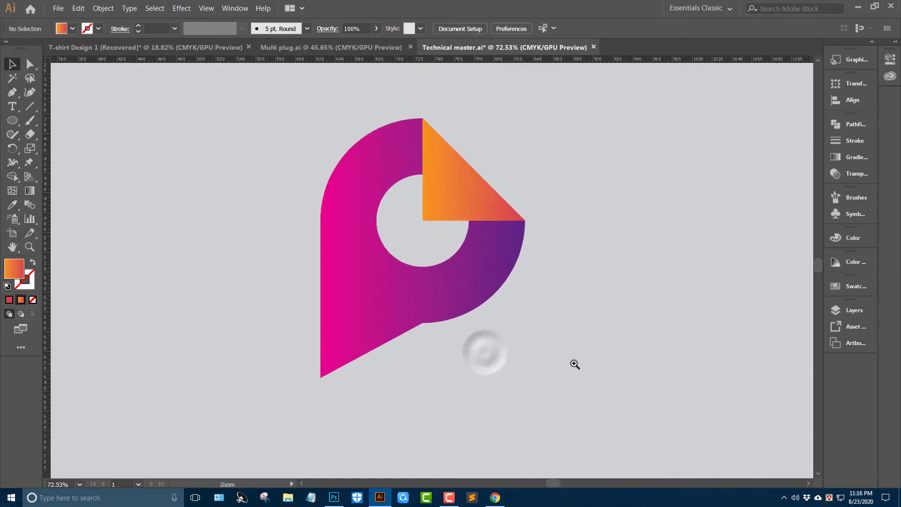
left_click(375, 313)
left_click(30, 190)
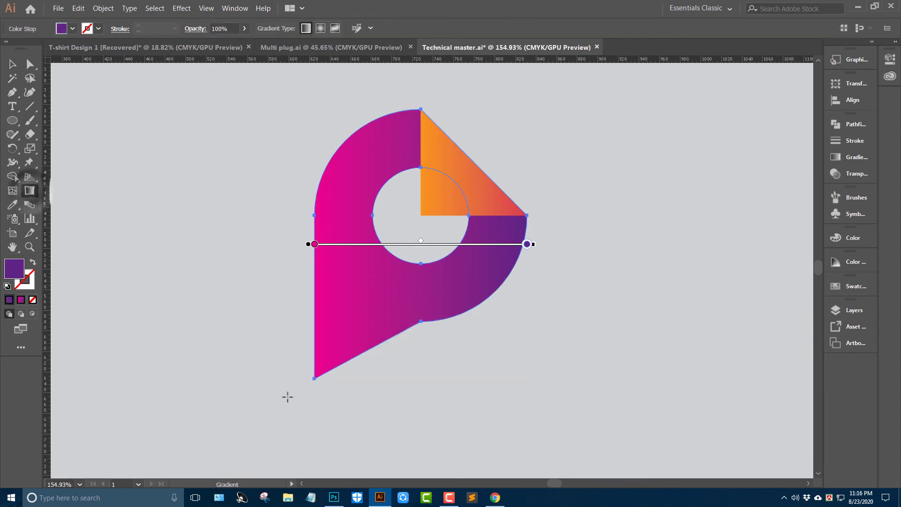
mouse_move(282, 406)
left_mouse_down()
mouse_move(282, 248)
mouse_move(446, 241)
mouse_move(464, 106)
left_mouse_up()
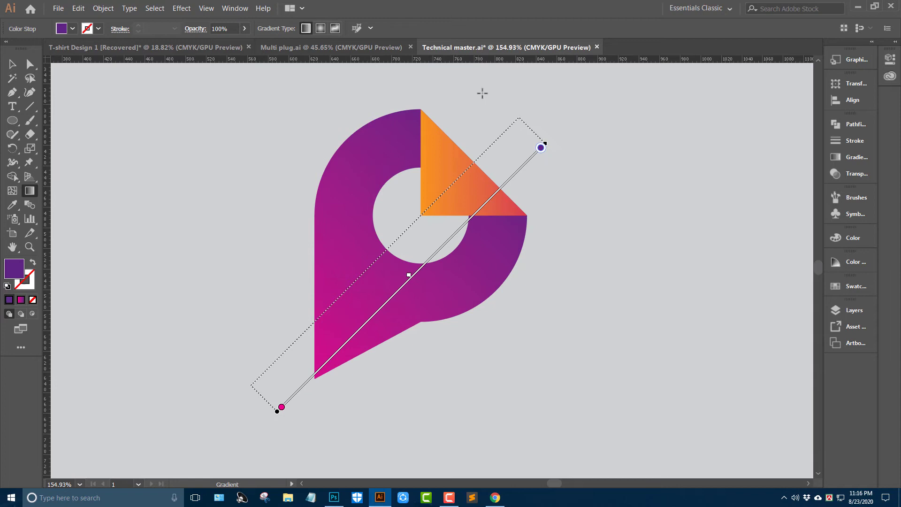
left_click(14, 66)
left_click(62, 108)
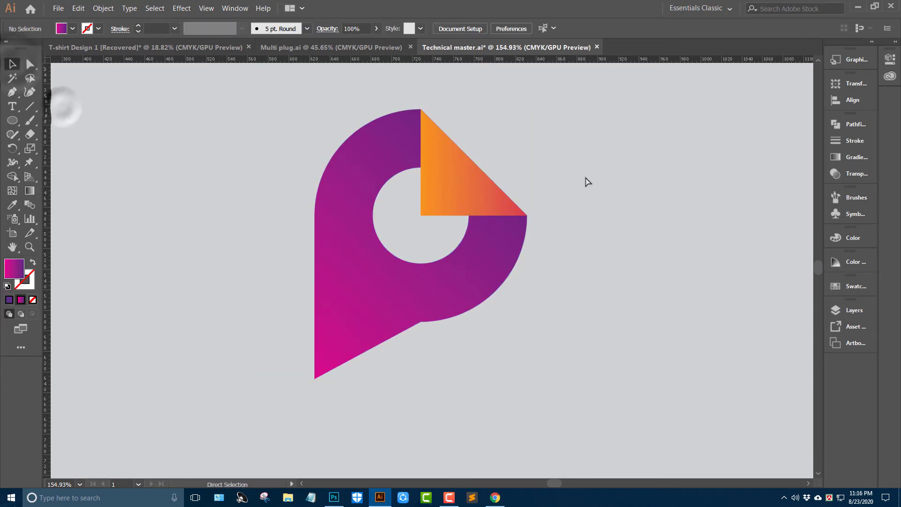
Apply a black Multiply drop shadow to the orange triangle with 75% opacity, 7 px X and Y offsets and 5 px blur
left_click_drag(520, 158, 567, 178)
left_click(490, 209)
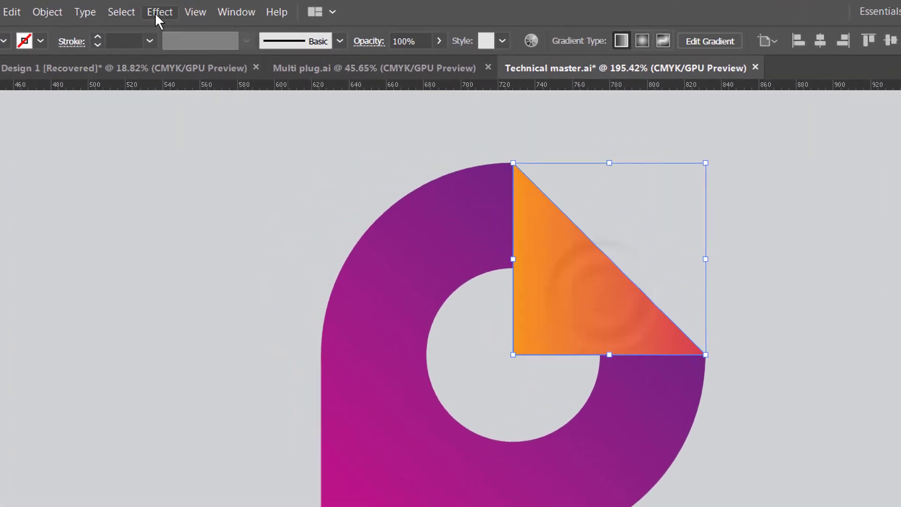
left_click(168, 8)
mouse_move(202, 168)
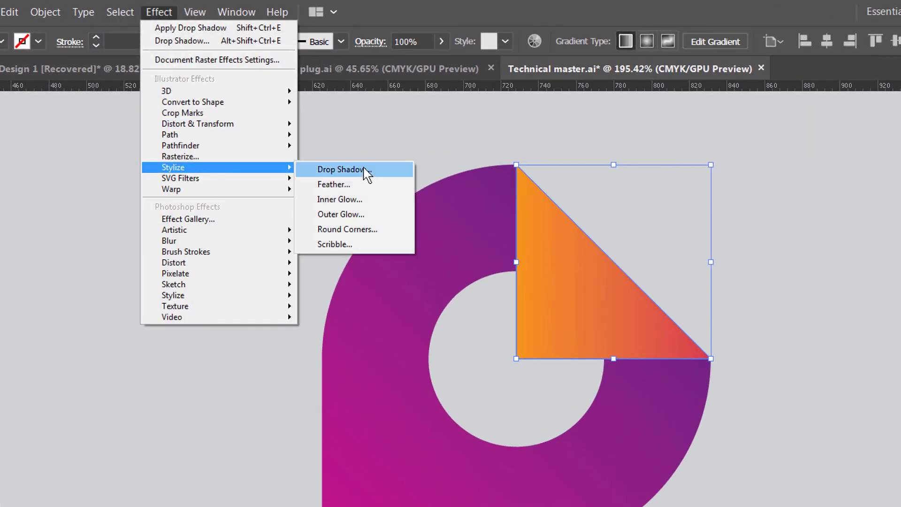
left_click(366, 173)
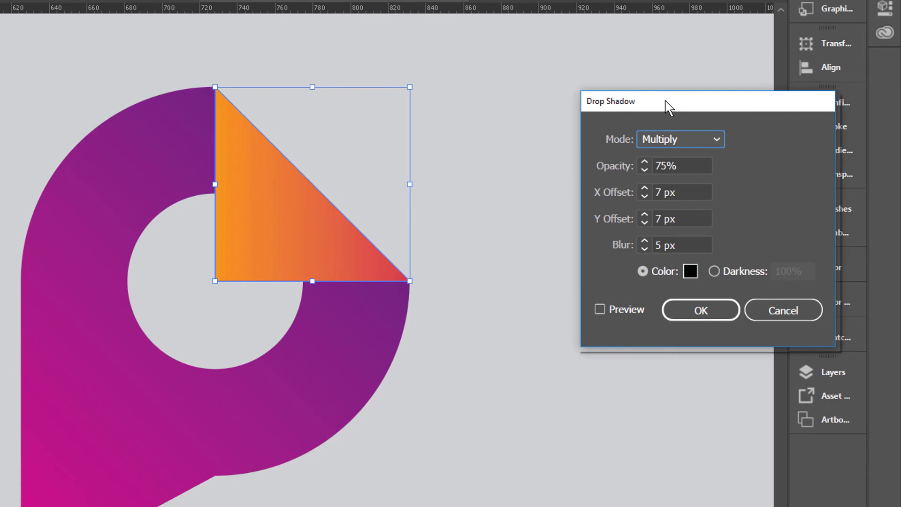
left_click_drag(668, 107, 530, 73)
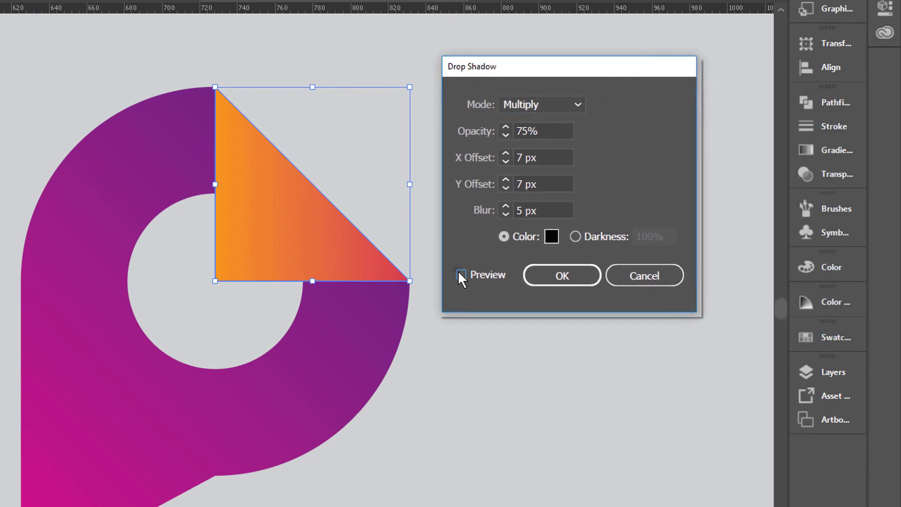
left_click(460, 275)
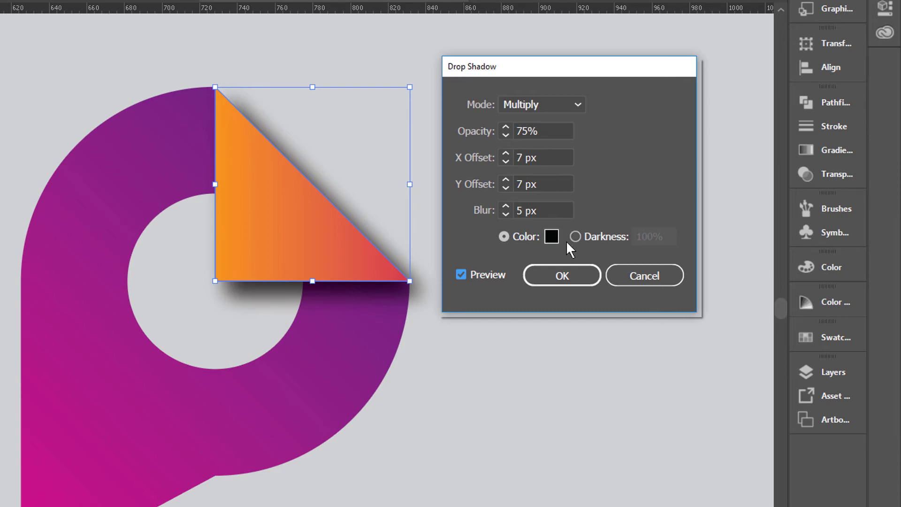
left_click(565, 277)
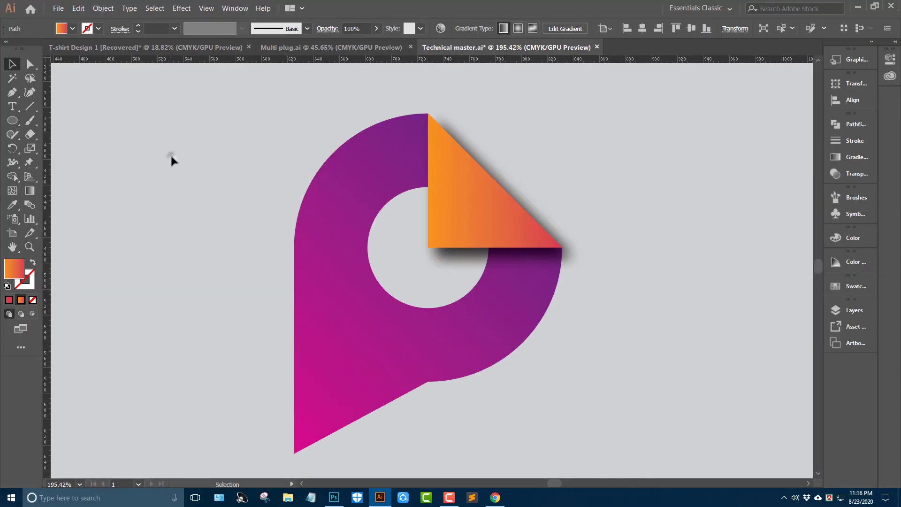
left_click(171, 157)
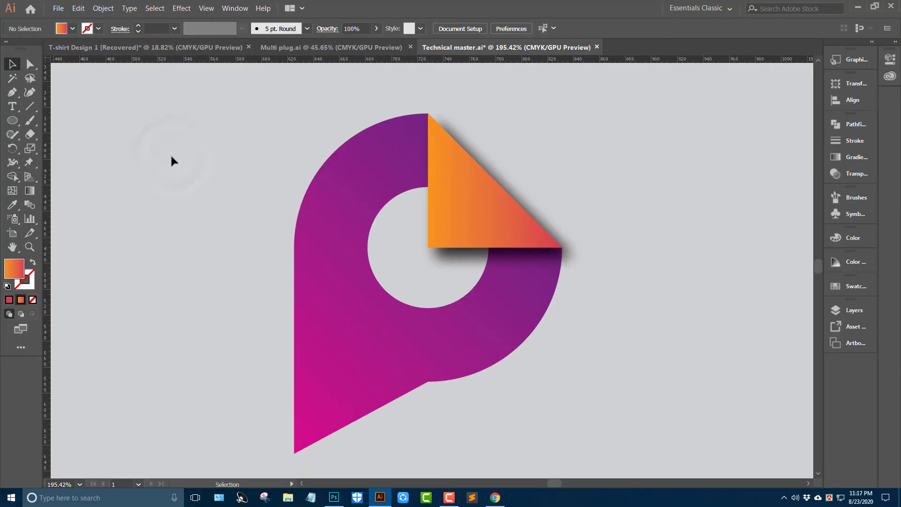
left_click(269, 232, "alt")
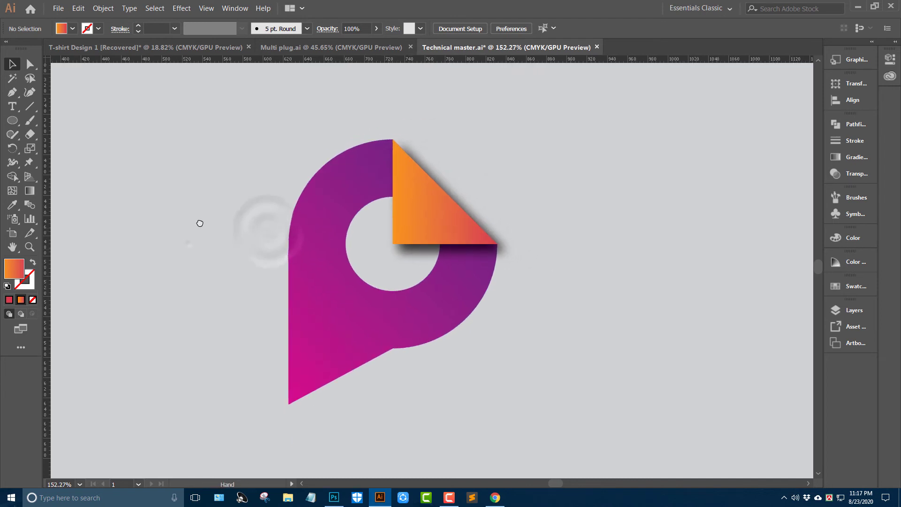
left_click_drag(187, 244, 210, 212)
left_click_drag(209, 235, 142, 181)
left_click_drag(176, 221, 219, 223)
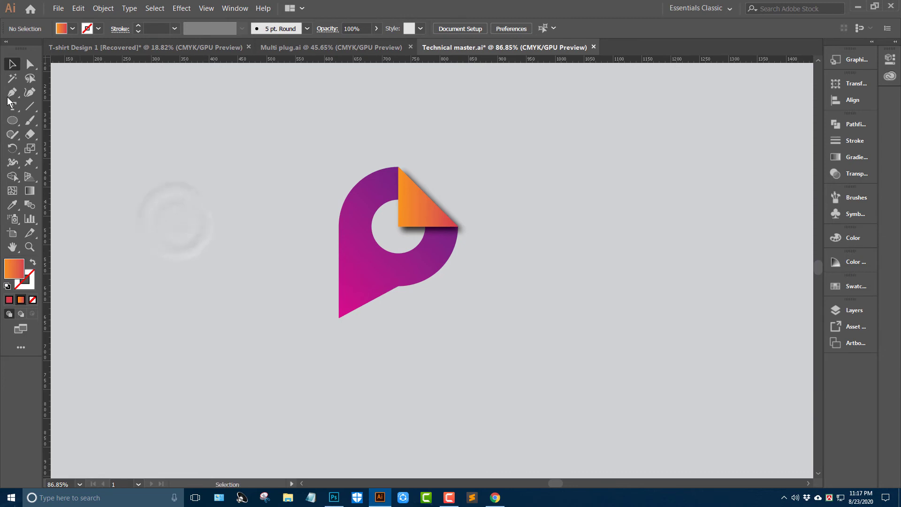